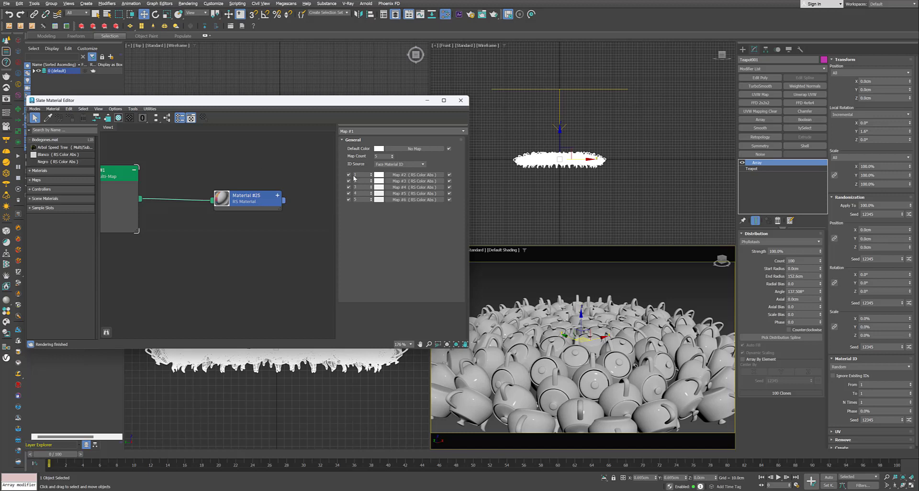
# - Pan and zoom the node graph to show all five colour nodes, and orbit the teapot viewport
pyautogui.scroll(-4, 246, 220)
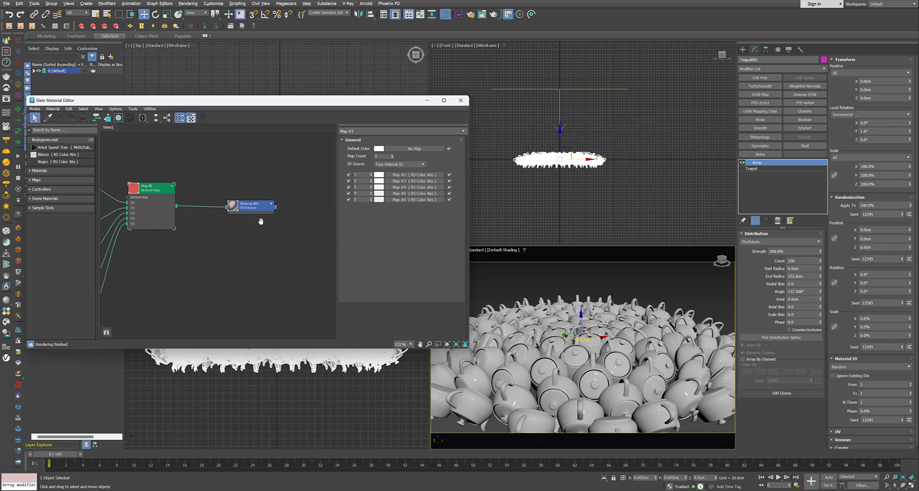
pyautogui.scroll(-2, 250, 208)
pyautogui.scroll(4, 243, 203)
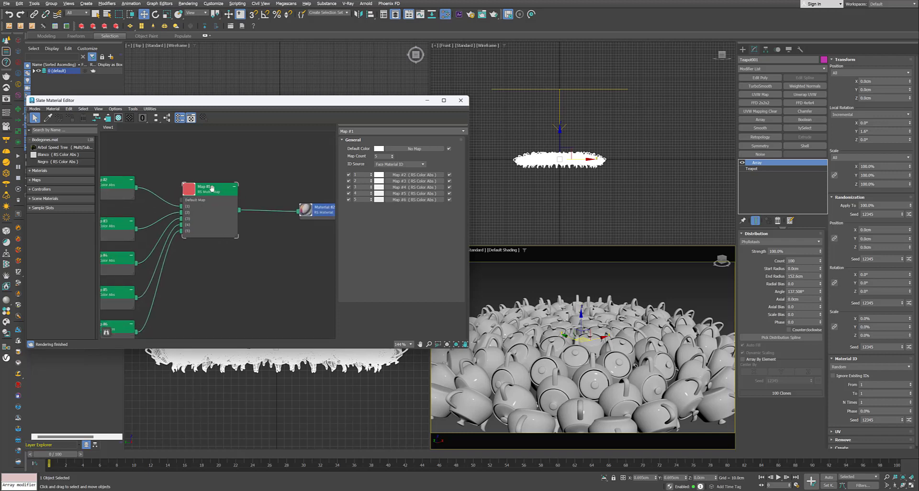
pyautogui.moveTo(314, 209); pyautogui.dragTo(290, 211, button='middle')
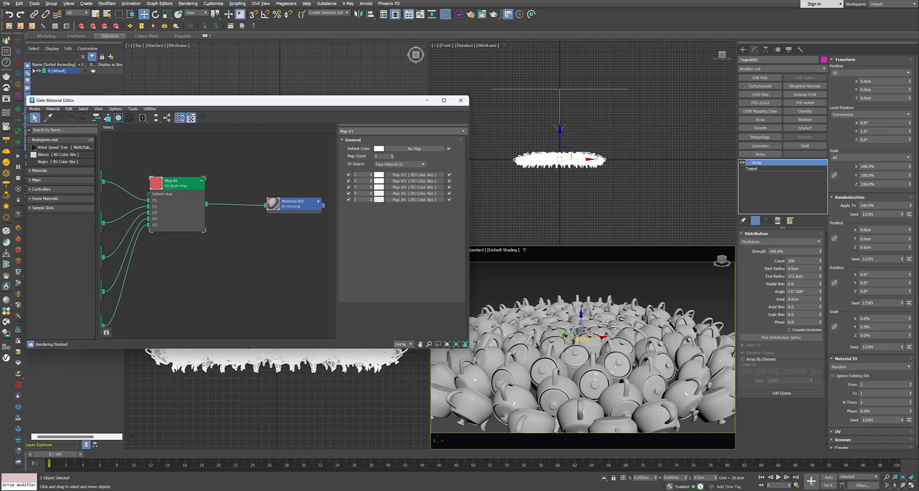
pyautogui.keyDown('alt'); pyautogui.moveTo(586, 335); pyautogui.dragTo(587, 343, button='middle'); pyautogui.keyUp('alt')
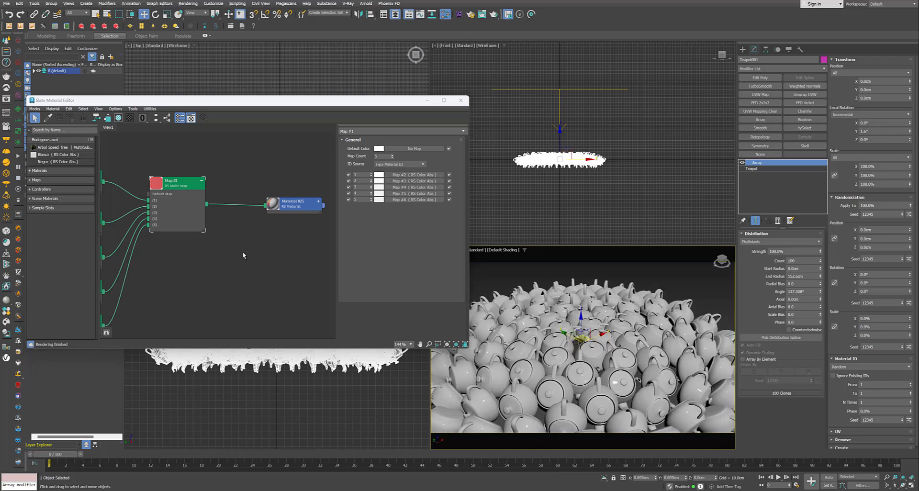
pyautogui.scroll(-2, 242, 251)
pyautogui.moveTo(239, 253); pyautogui.dragTo(242, 222, button='middle')
pyautogui.keyDown('alt'); pyautogui.moveTo(570, 307); pyautogui.dragTo(573, 298, button='middle'); pyautogui.keyUp('alt')
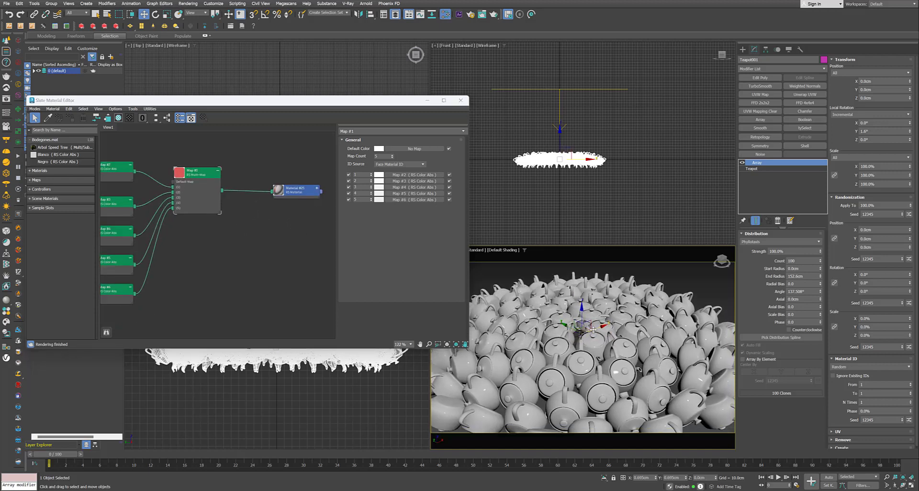
# - Toggle the array off and back on, then orbit the teapots to view from above
pyautogui.click(742, 163)
pyautogui.click(742, 164)
pyautogui.moveTo(593, 365)
pyautogui.keyDown('alt'); pyautogui.mouseDown(button='middle')
pyautogui.moveTo(594, 346)
pyautogui.moveTo(584, 357)
pyautogui.moveTo(580, 337)
pyautogui.mouseUp(button='middle'); pyautogui.keyUp('alt')
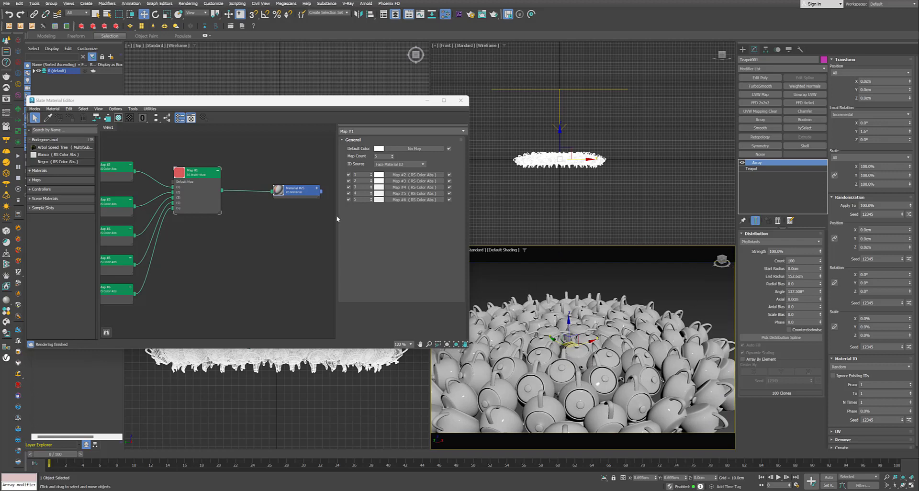
pyautogui.moveTo(337, 219); pyautogui.dragTo(340, 222, button='middle')
# - Show Material #25's parameters and expand its node to reveal the input slots
pyautogui.click(319, 197)
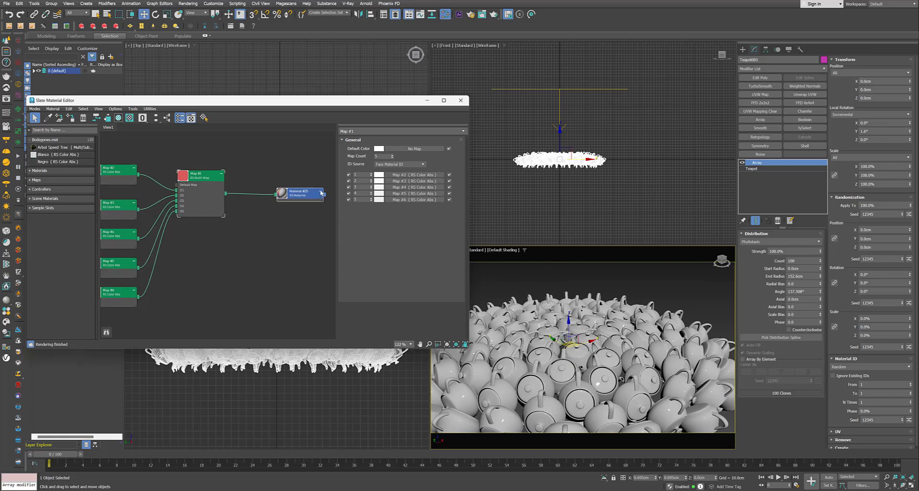
pyautogui.doubleClick(310, 199)
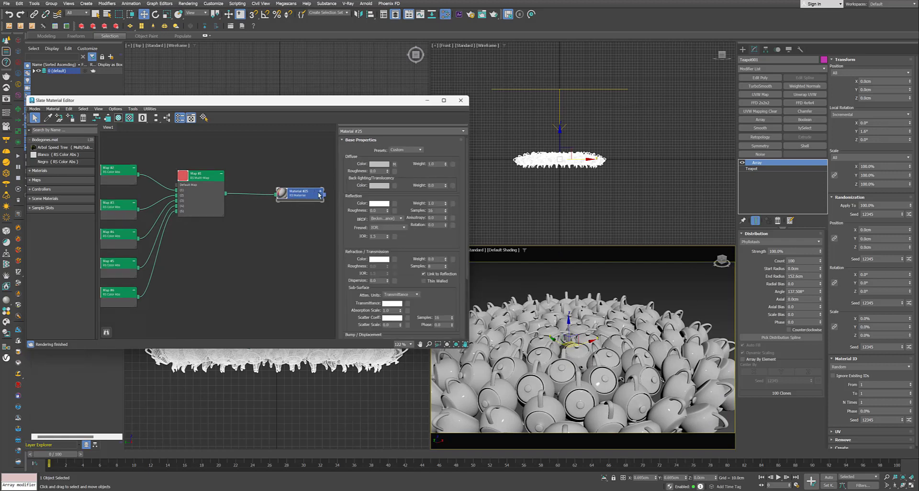
pyautogui.click(318, 195)
pyautogui.moveTo(207, 184)
pyautogui.mouseDown(button='middle')
pyautogui.moveTo(242, 181)
pyautogui.moveTo(239, 189)
pyautogui.mouseUp(button='middle')
pyautogui.scroll(2, 238, 177)
# - Zoom in on the graph, marquee-select the Map #1 Multi-Map node, then deselect it
pyautogui.scroll(2, 242, 177)
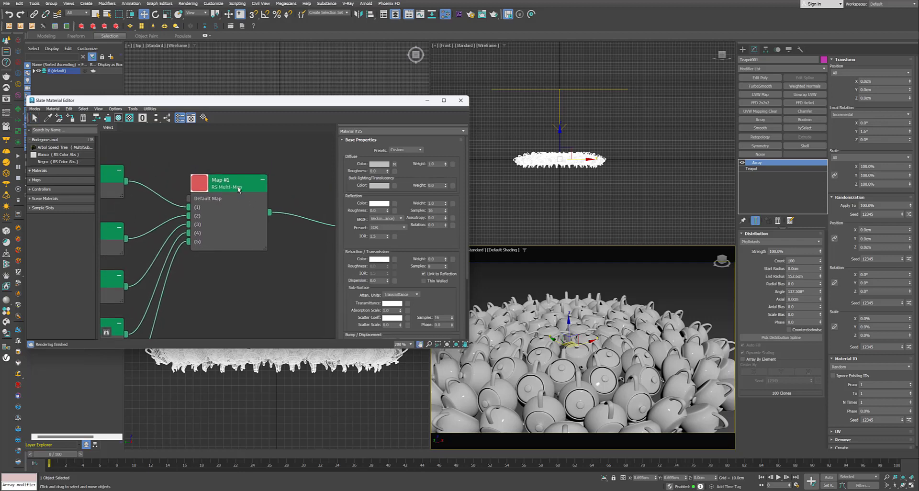
pyautogui.moveTo(178, 163)
pyautogui.mouseDown()
pyautogui.moveTo(278, 260)
pyautogui.moveTo(180, 168)
pyautogui.mouseUp()
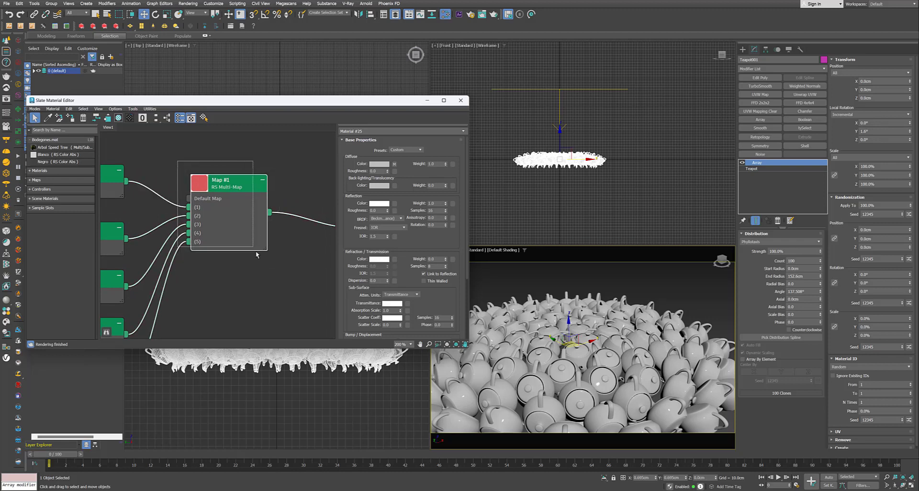
pyautogui.moveTo(179, 168); pyautogui.dragTo(276, 260)
pyautogui.click(285, 244)
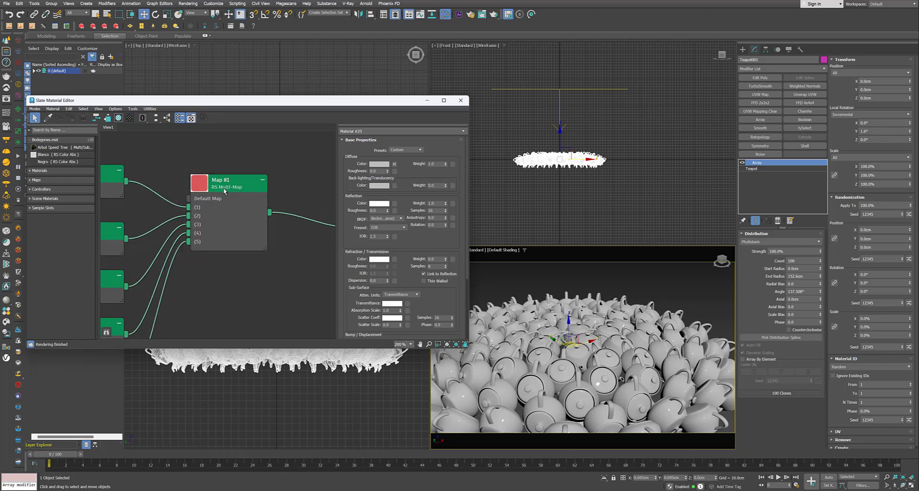
# - Add a new RS Multi-Map node (Map #7) from Maps > Redshift and place it lower left
pyautogui.moveTo(288, 188); pyautogui.dragTo(245, 188, button='middle')
pyautogui.rightClick(245, 188)
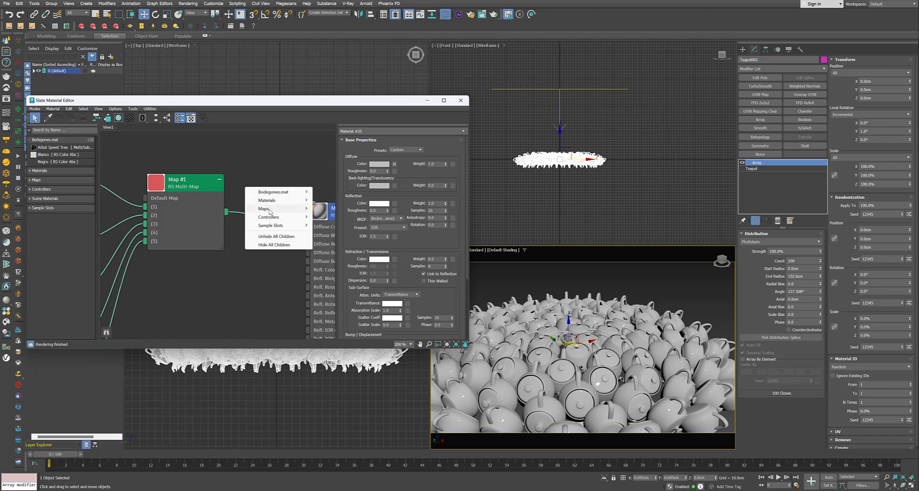
pyautogui.moveTo(332, 233)
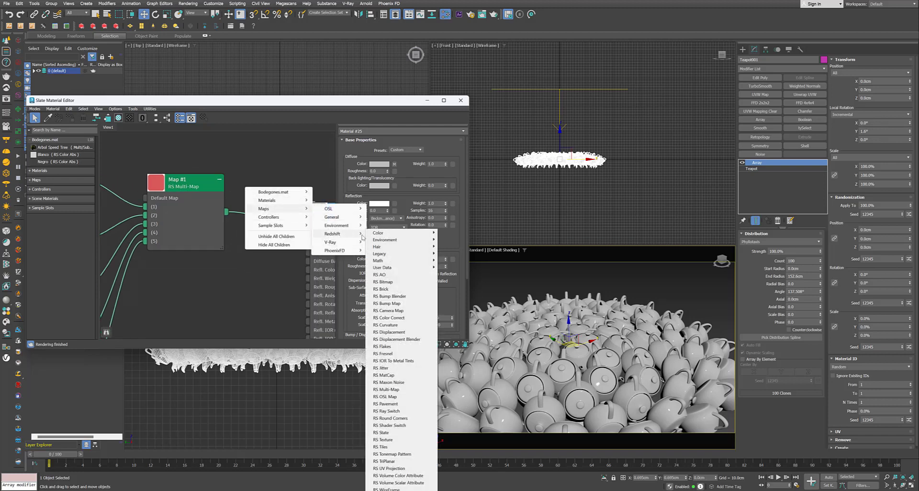
pyautogui.click(389, 389)
pyautogui.scroll(-4, 234, 197)
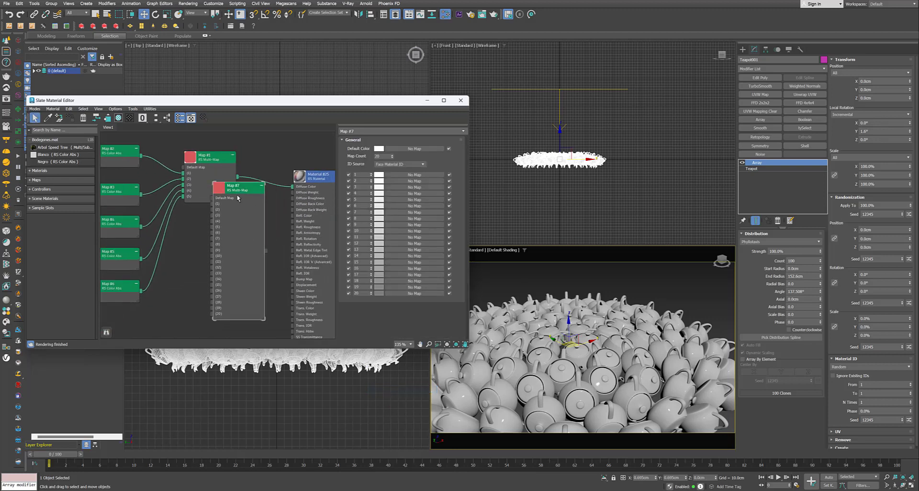
pyautogui.moveTo(238, 198); pyautogui.dragTo(216, 225)
pyautogui.moveTo(216, 225); pyautogui.dragTo(223, 192, button='middle')
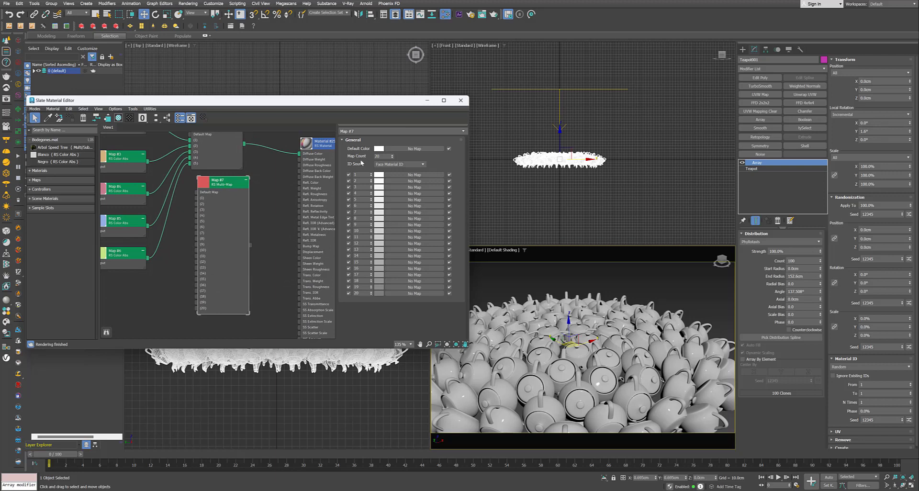
# - Set Map #7's Map Count to 5
pyautogui.doubleClick(386, 156)
pyautogui.write('5')
pyautogui.press('Return')
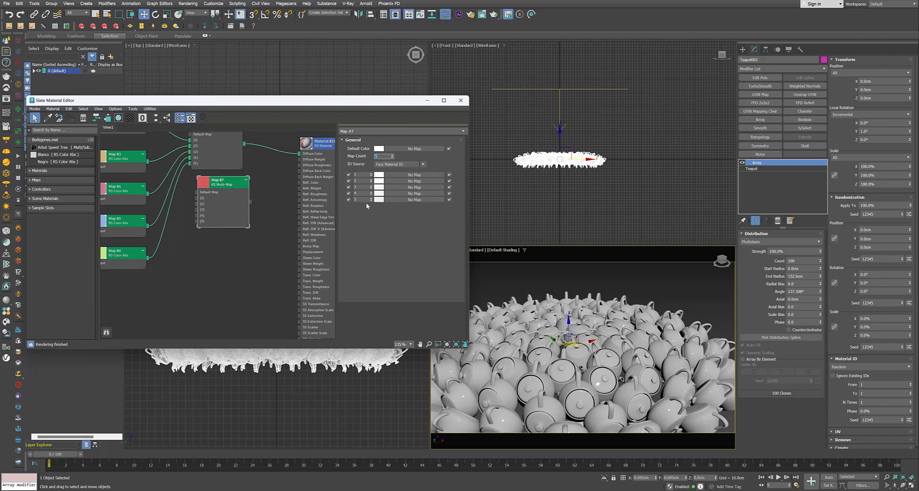
# - Keep ID Source on Face Material ID, then select Map #1 and the extra Map #7 node
pyautogui.scroll(2, 225, 261)
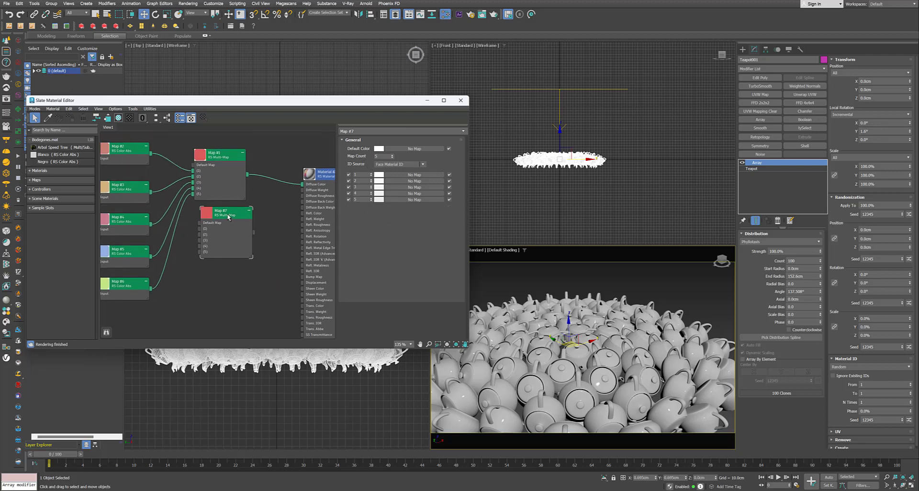
pyautogui.click(388, 165)
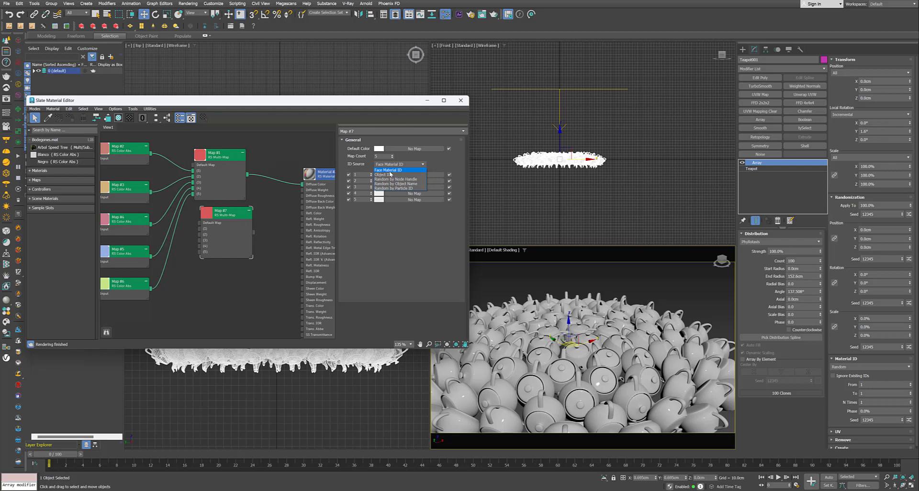
pyautogui.click(391, 171)
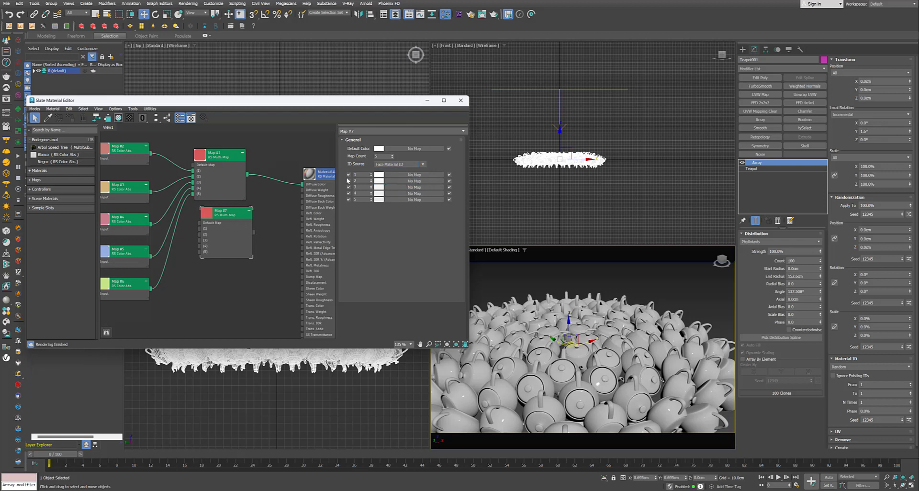
pyautogui.click(226, 162)
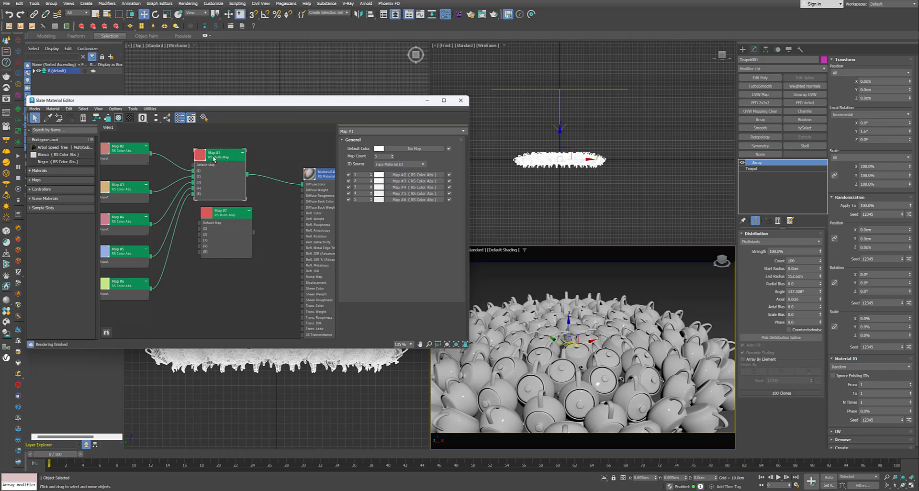
pyautogui.moveTo(235, 217); pyautogui.dragTo(270, 235, button='middle')
pyautogui.click(270, 235)
pyautogui.press('Delete')
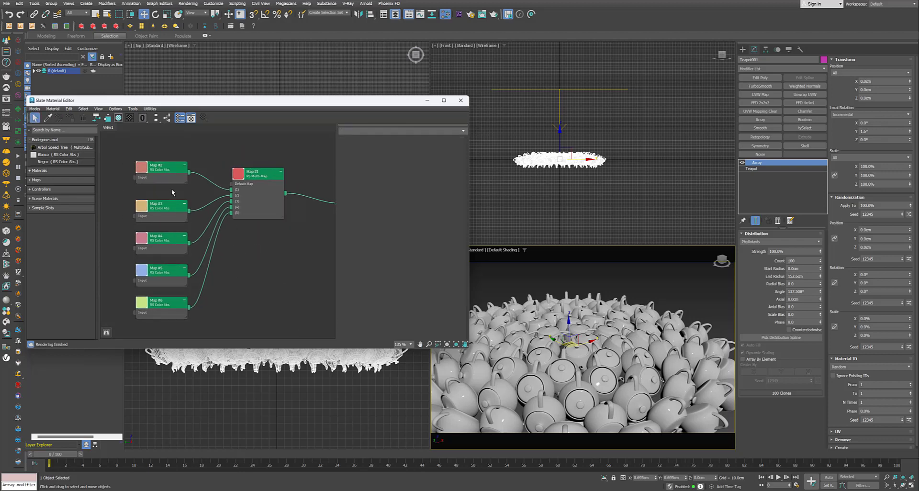
pyautogui.click(162, 182)
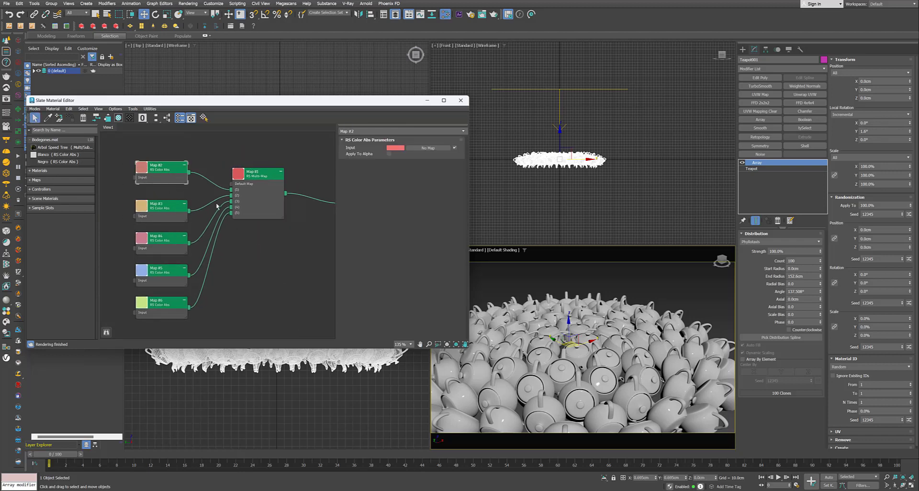
pyautogui.rightClick(232, 249)
pyautogui.moveTo(251, 270)
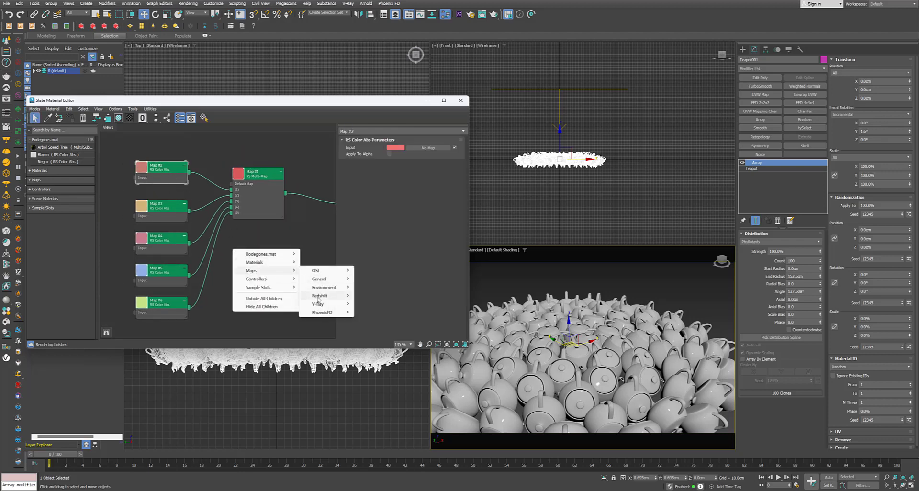
pyautogui.moveTo(320, 295)
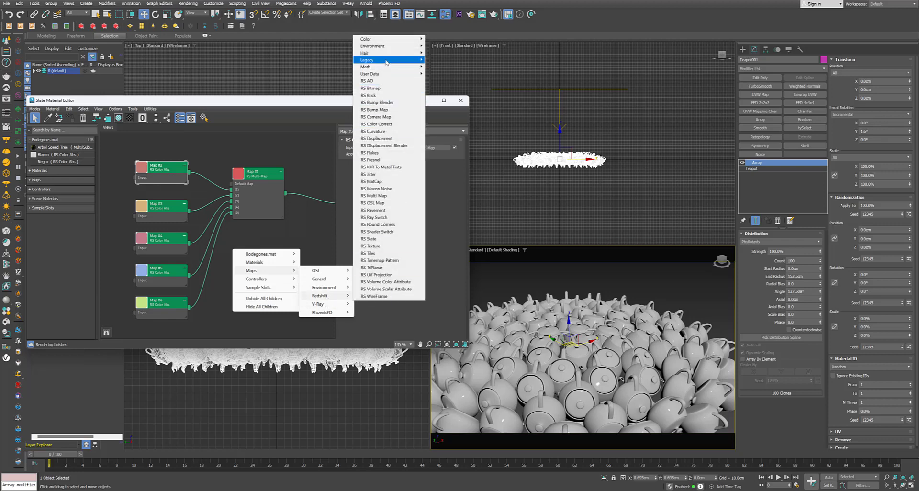
pyautogui.moveTo(388, 39)
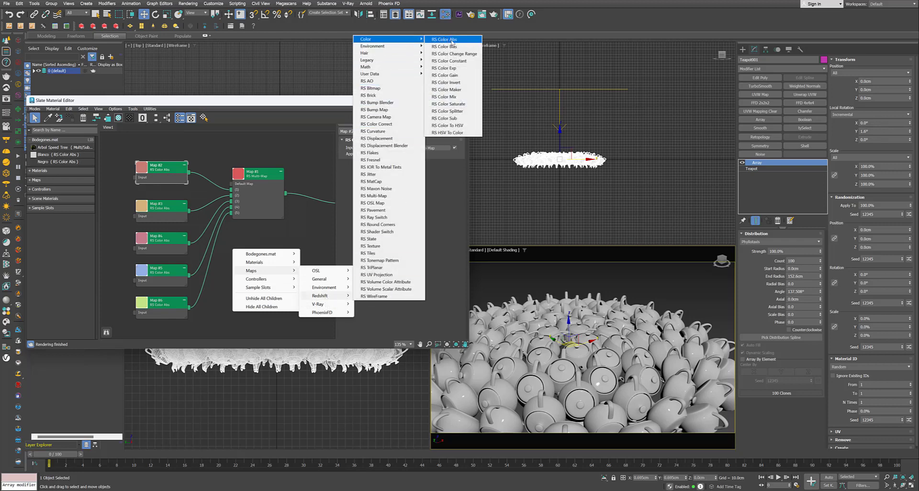
pyautogui.click(451, 42)
pyautogui.moveTo(233, 261); pyautogui.dragTo(246, 274)
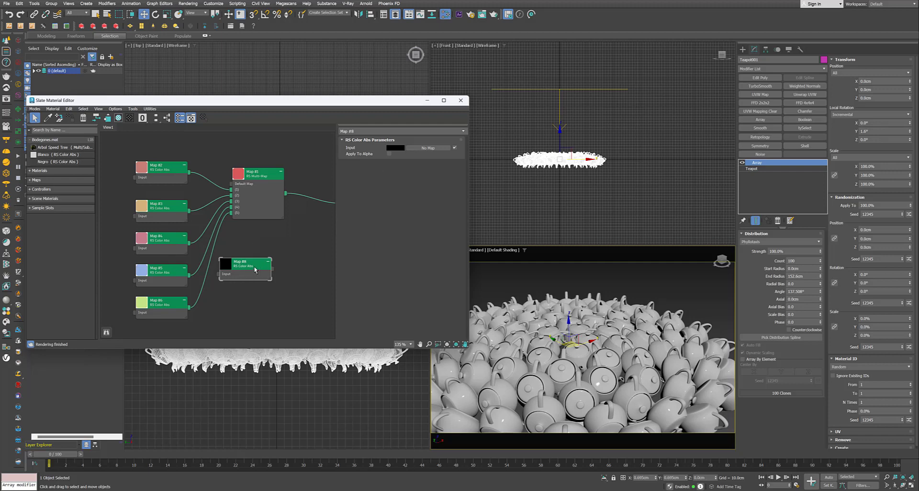
pyautogui.press('Delete')
pyautogui.scroll(-2, 287, 214)
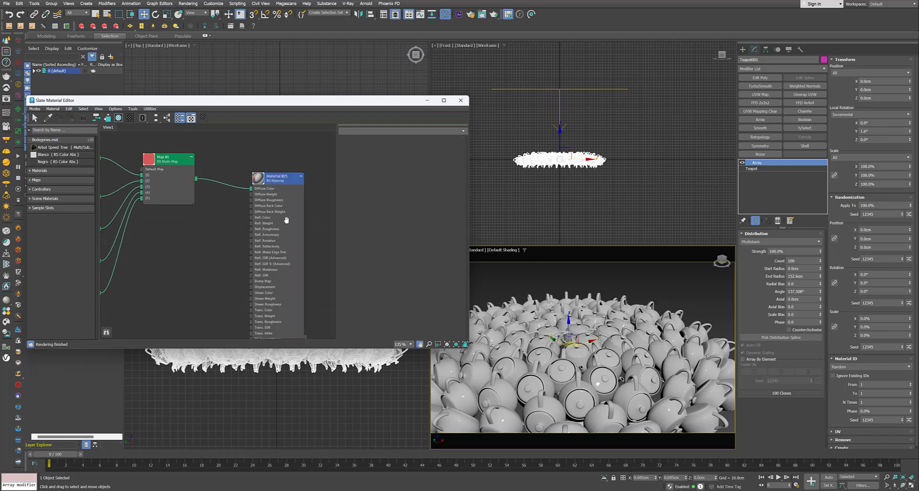
pyautogui.click(529, 295)
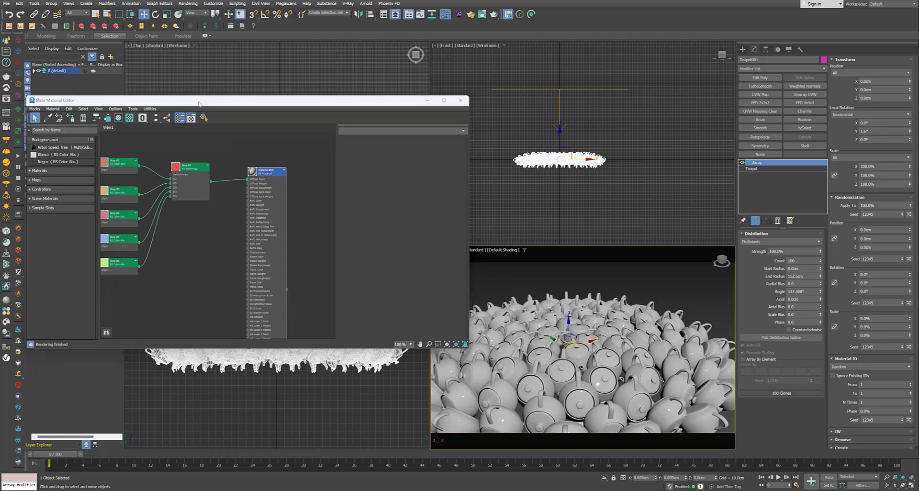
# - Run a fresh Redshift render of the 100 teapots, all red, and scroll the command panel
pyautogui.click(82, 27)
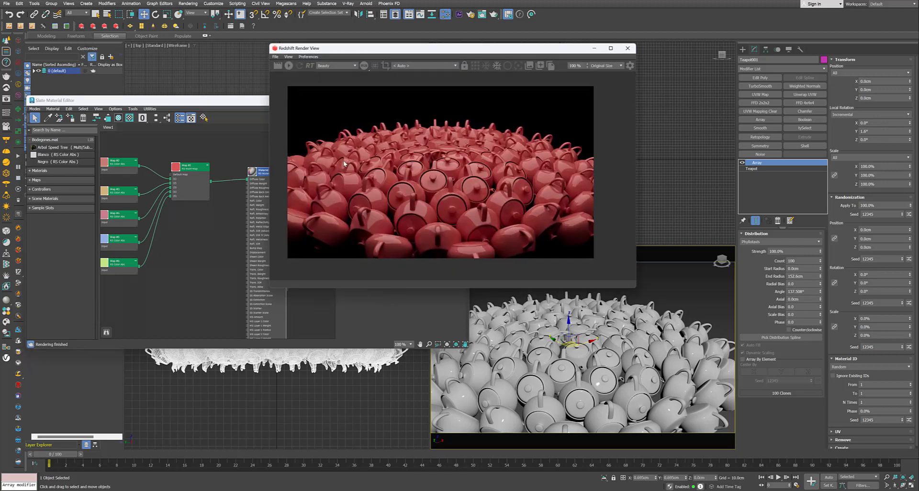
pyautogui.click(289, 65)
pyautogui.moveTo(377, 51)
pyautogui.mouseDown()
pyautogui.moveTo(210, 281)
pyautogui.moveTo(184, 216)
pyautogui.mouseUp()
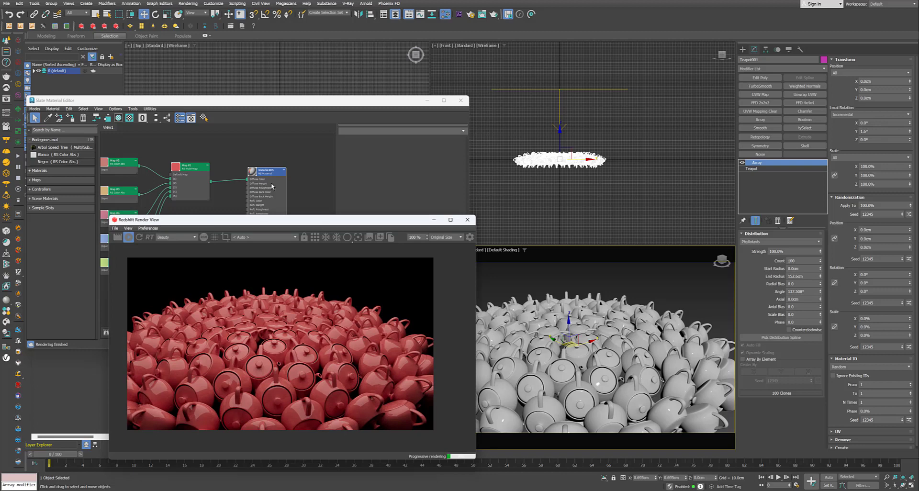
pyautogui.moveTo(310, 220); pyautogui.dragTo(303, 169)
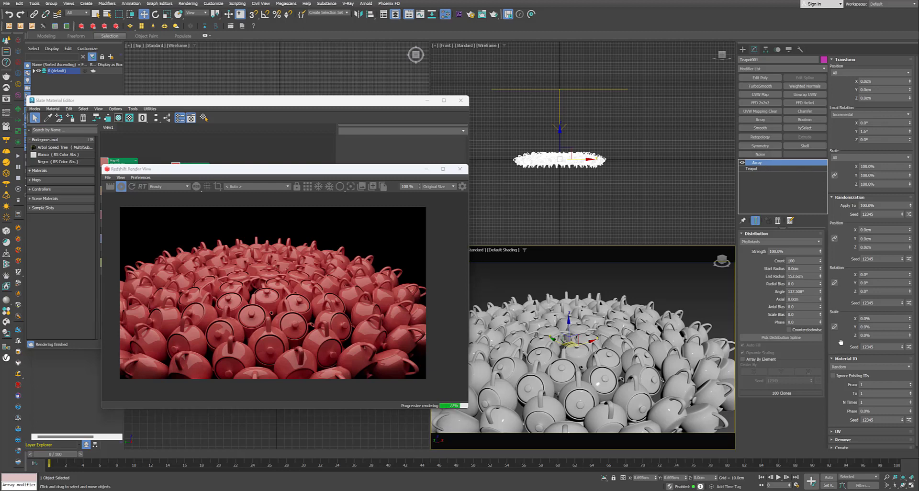
pyautogui.scroll(-1, 837, 361)
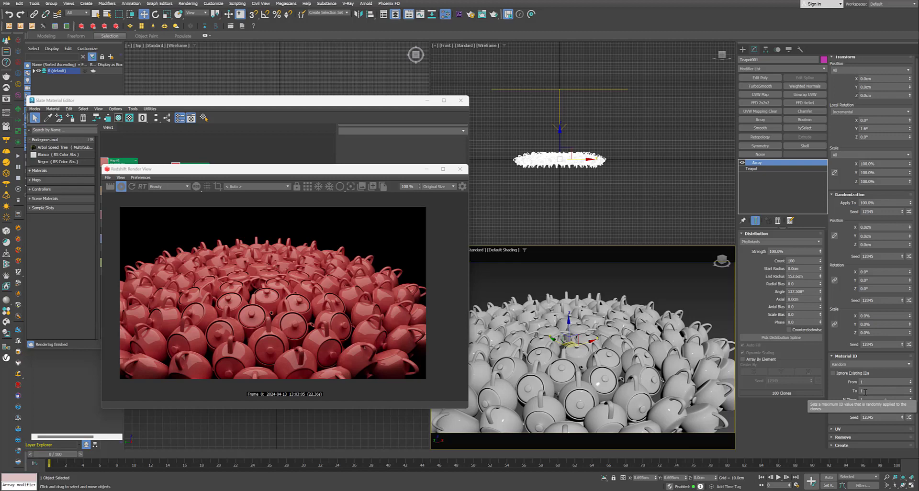
# - Set the Array modifier's random Material ID To value to 5
pyautogui.click(867, 390)
pyautogui.write('5')
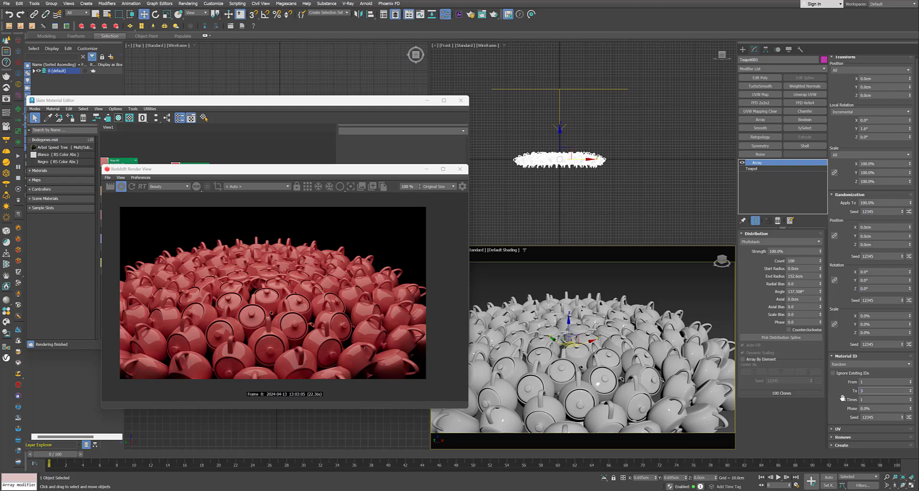
pyautogui.press('Return')
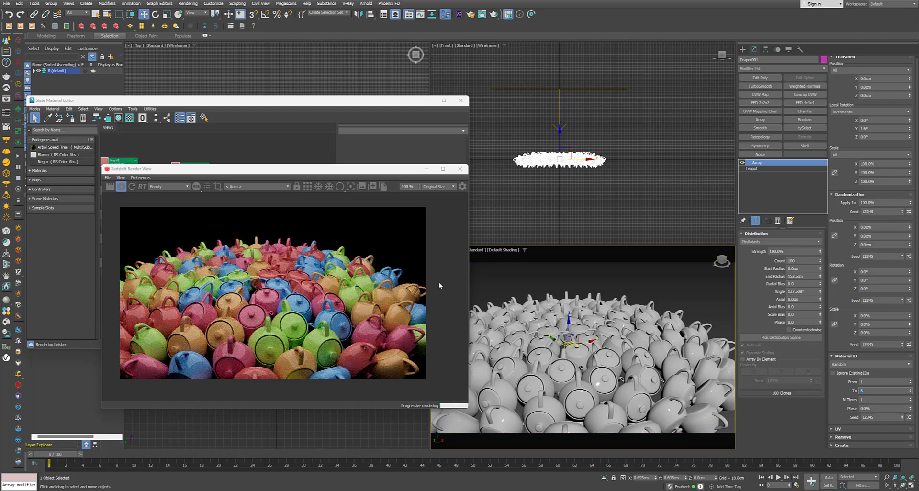
pyautogui.moveTo(356, 174); pyautogui.dragTo(490, 152)
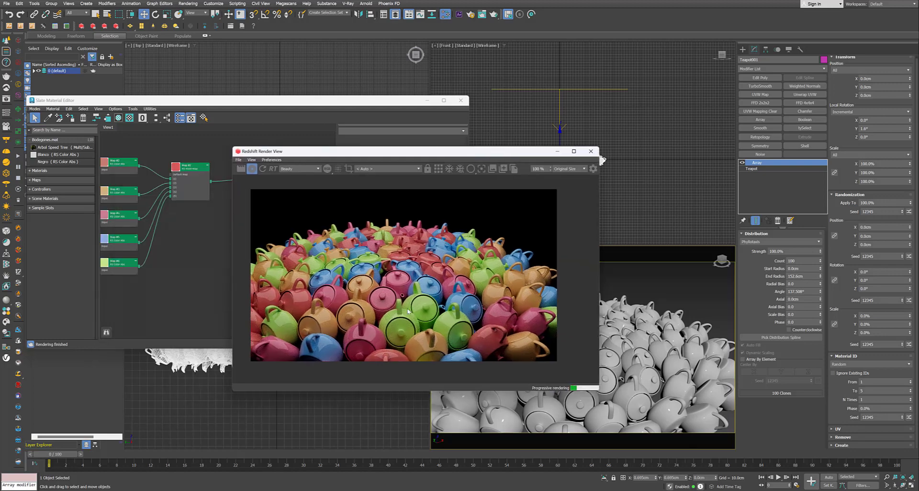
# - Move the render window off the material graph and clone a colour node for a sixth colour
pyautogui.moveTo(472, 156); pyautogui.dragTo(534, 162)
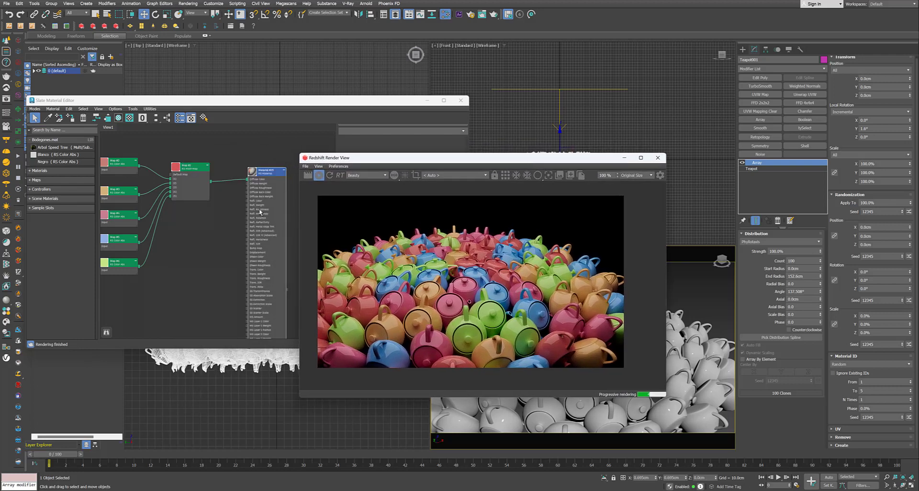
pyautogui.moveTo(198, 165); pyautogui.dragTo(242, 168, button='middle')
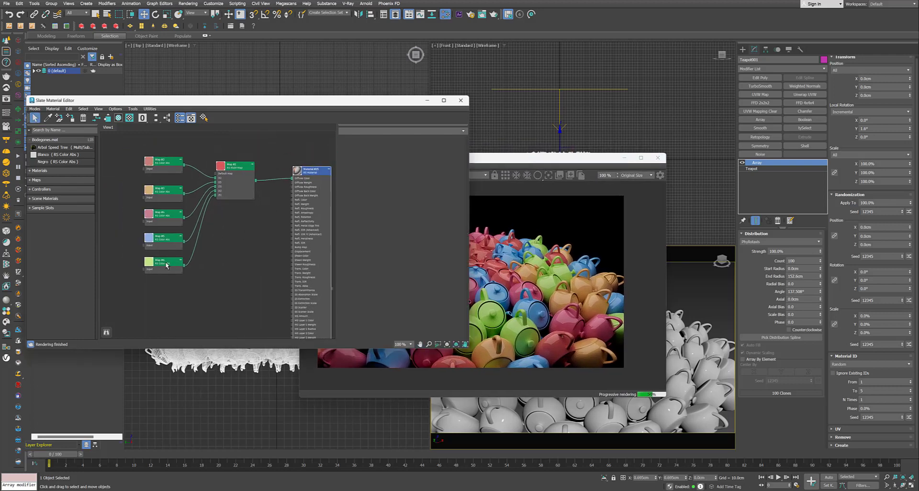
pyautogui.keyDown('shift'); pyautogui.moveTo(166, 265); pyautogui.dragTo(166, 294); pyautogui.keyUp('shift')
# - Set the cloned colour node to magenta and add a sixth input slot to the Multi-Map
pyautogui.click(400, 148)
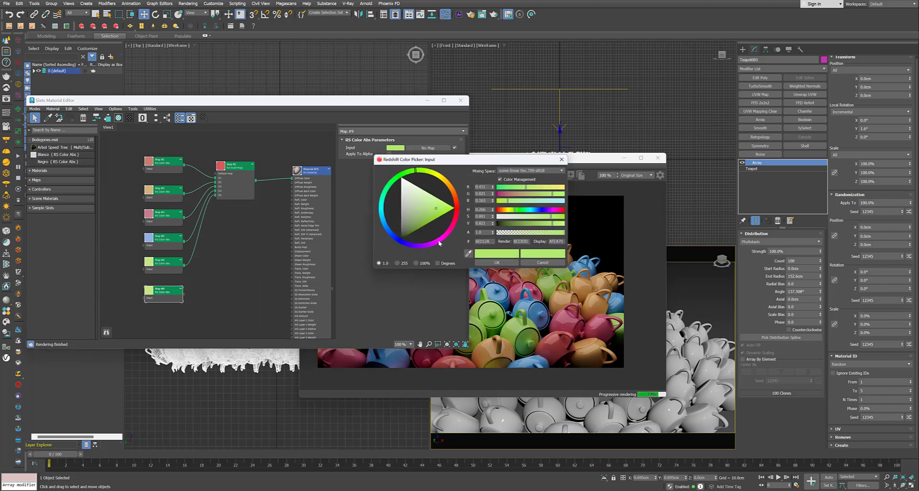
pyautogui.click(439, 243)
pyautogui.click(497, 262)
pyautogui.moveTo(225, 271); pyautogui.dragTo(208, 264, button='middle')
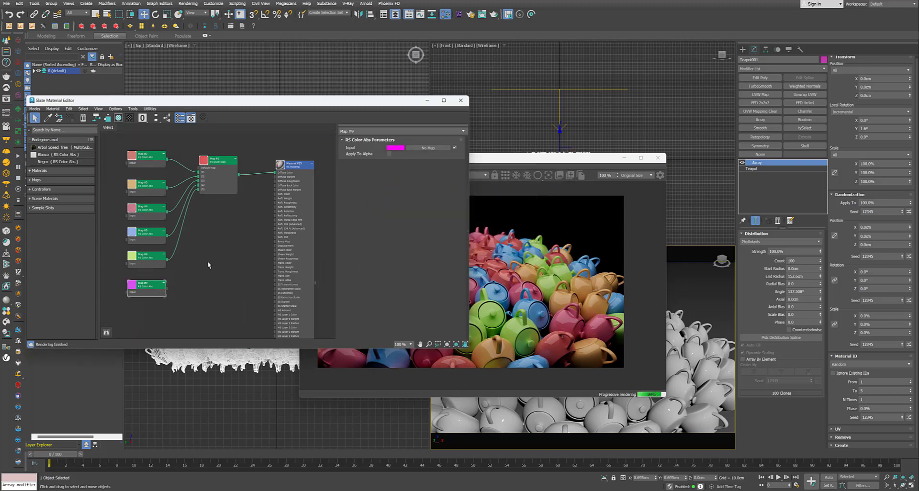
pyautogui.doubleClick(220, 160)
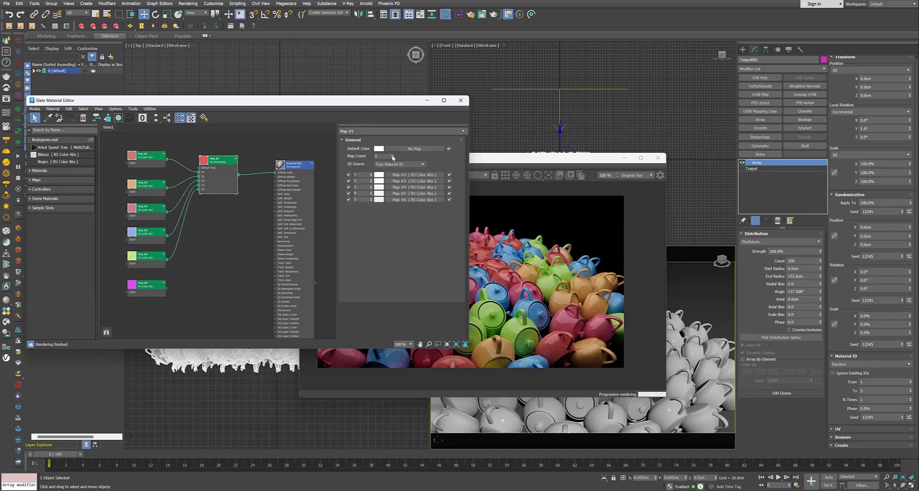
pyautogui.click(392, 156)
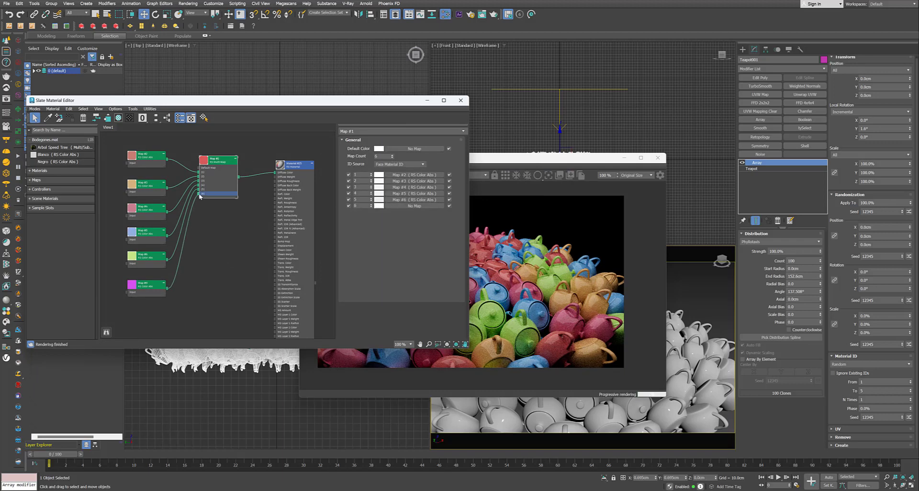
# - Raise the Array's maximum random Material ID to 6 and orbit to look down on the teapots
pyautogui.moveTo(570, 160); pyautogui.dragTo(540, 156)
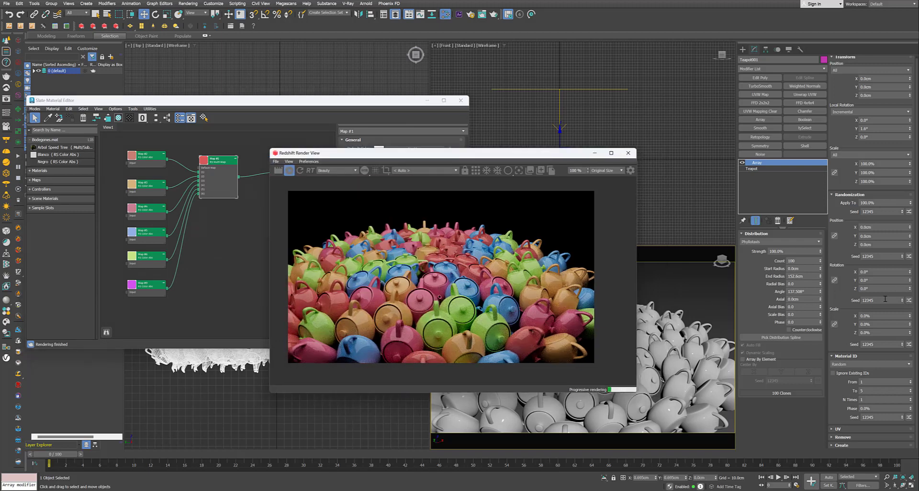
pyautogui.doubleClick(869, 391)
pyautogui.write('6')
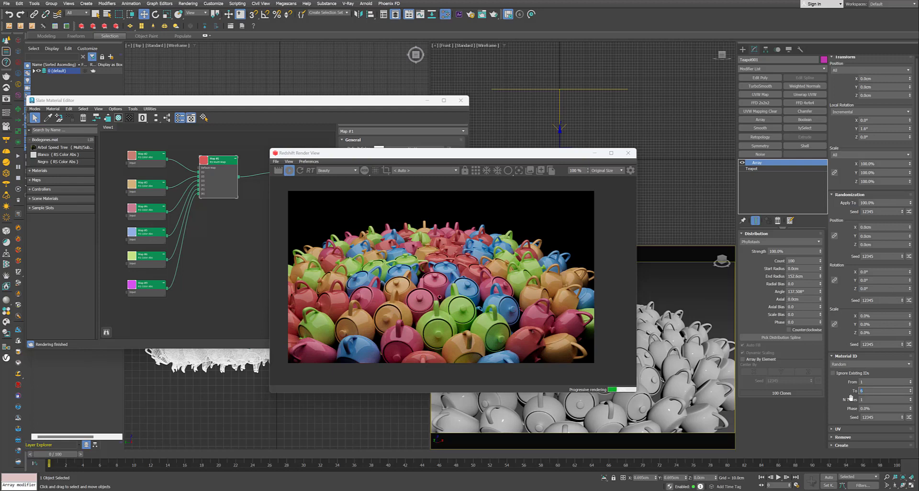
pyautogui.press('Return')
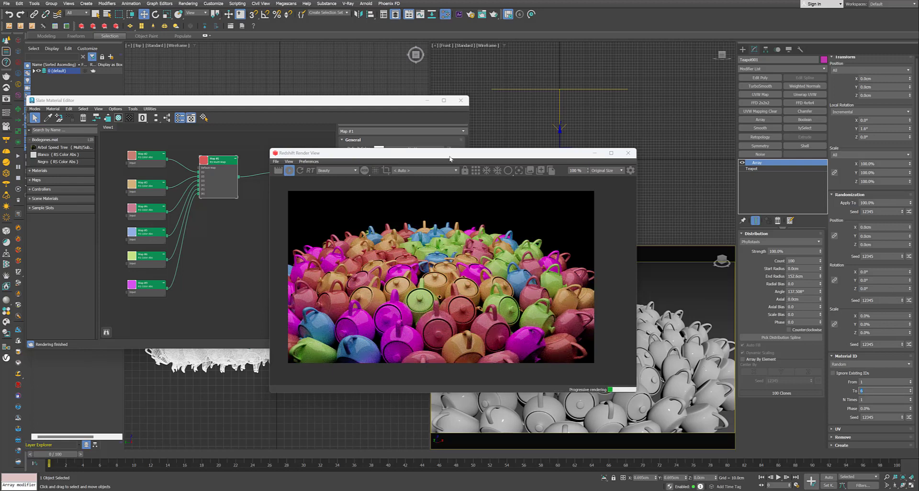
pyautogui.moveTo(450, 159); pyautogui.dragTo(306, 143)
pyautogui.moveTo(584, 350)
pyautogui.keyDown('alt'); pyautogui.mouseDown(button='middle')
pyautogui.moveTo(611, 363)
pyautogui.moveTo(596, 348)
pyautogui.moveTo(651, 348)
pyautogui.moveTo(619, 347)
pyautogui.mouseUp(button='middle'); pyautogui.keyUp('alt')
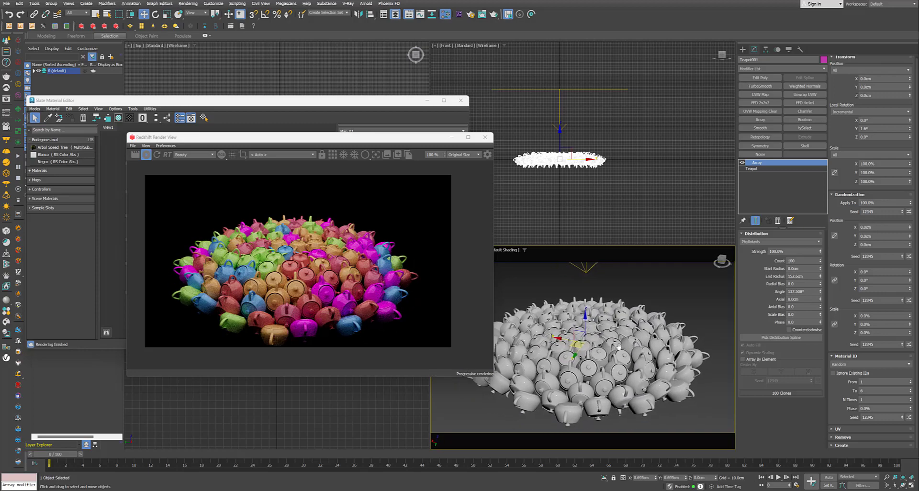
# - Zoom and pan the Perspective view close on the teapot pile, then move the render window aside
pyautogui.scroll(3, 618, 346)
pyautogui.scroll(2, 610, 344)
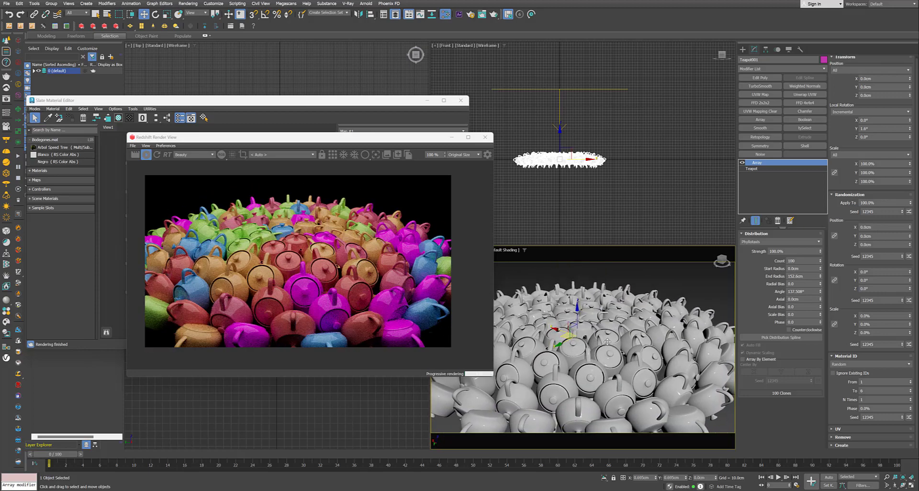
pyautogui.scroll(-3, 607, 342)
pyautogui.keyDown('alt'); pyautogui.moveTo(607, 342); pyautogui.dragTo(643, 339, button='middle'); pyautogui.keyUp('alt')
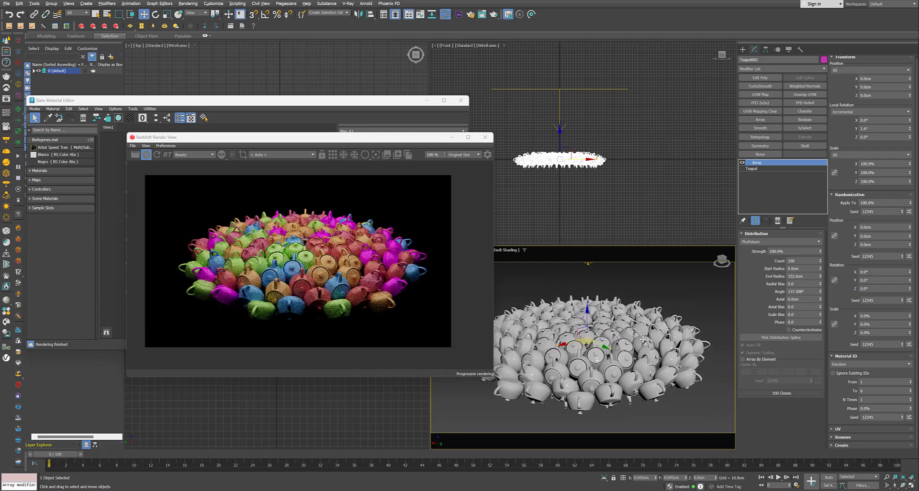
pyautogui.scroll(2, 607, 342)
pyautogui.scroll(2, 604, 341)
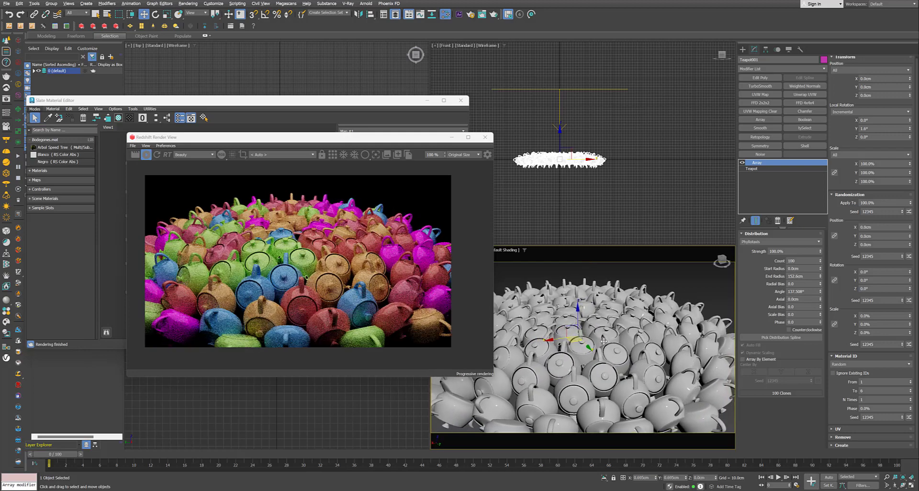
pyautogui.scroll(1, 603, 341)
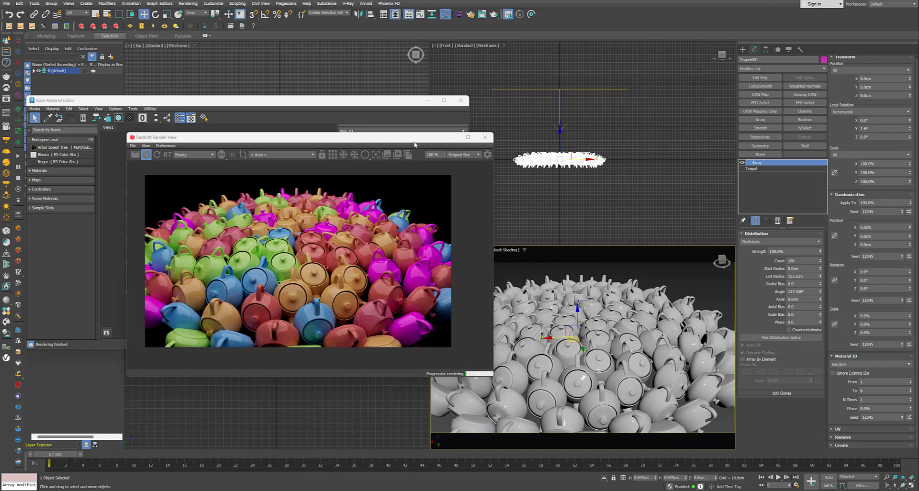
pyautogui.moveTo(414, 142); pyautogui.dragTo(460, 147)
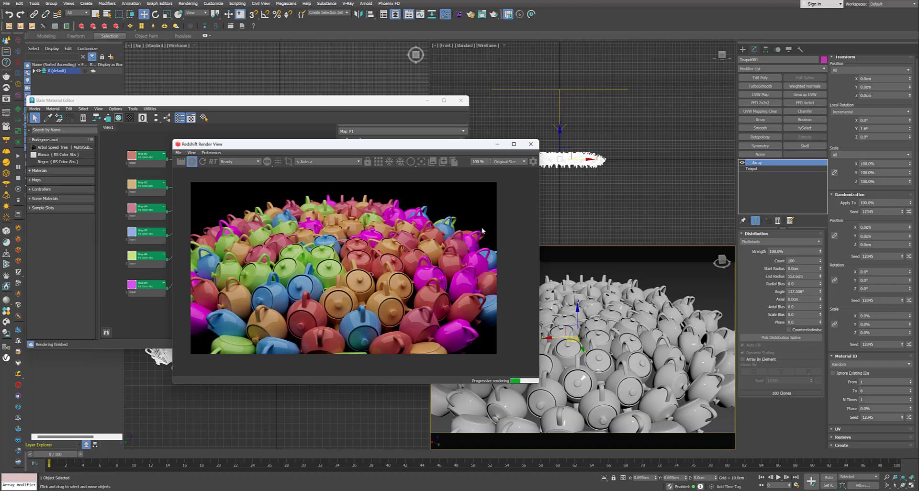
pyautogui.moveTo(417, 149); pyautogui.dragTo(508, 156)
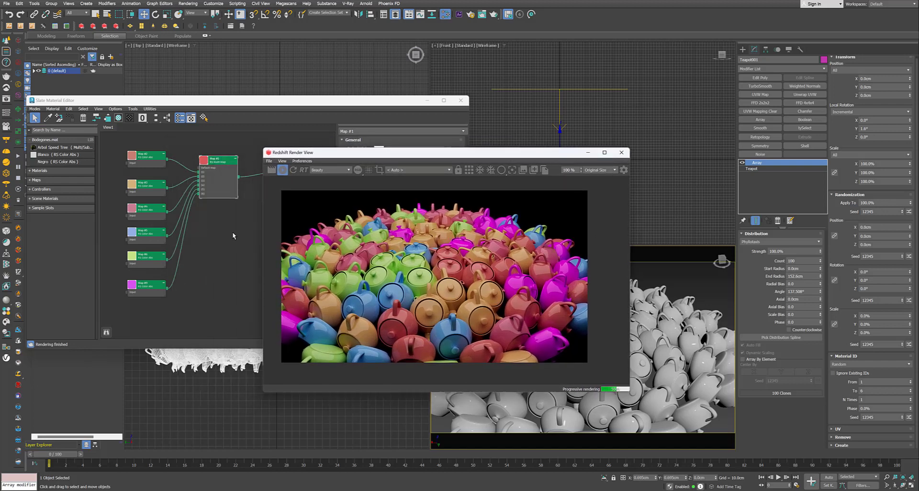
pyautogui.rightClick(214, 263)
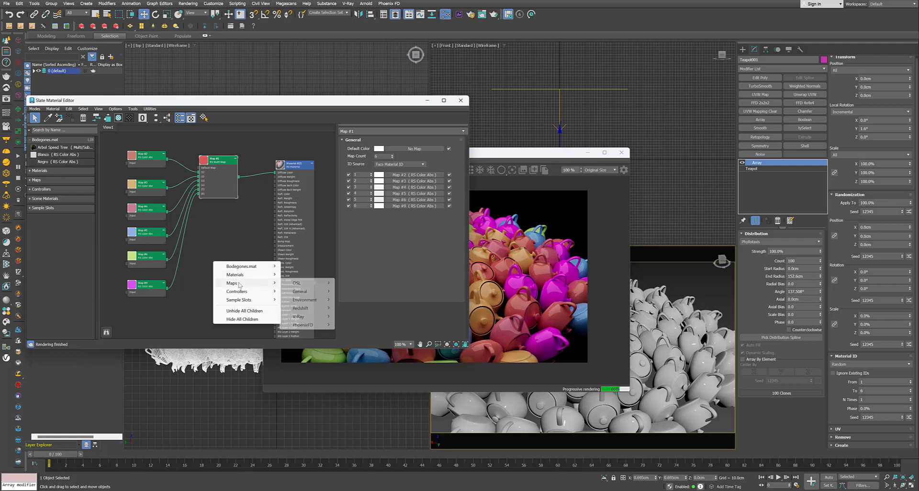
pyautogui.moveTo(231, 283)
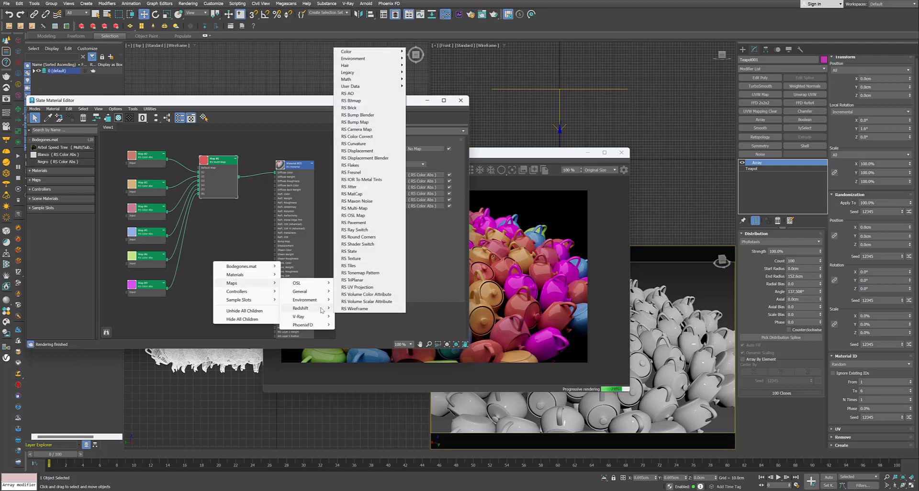
pyautogui.moveTo(300, 307)
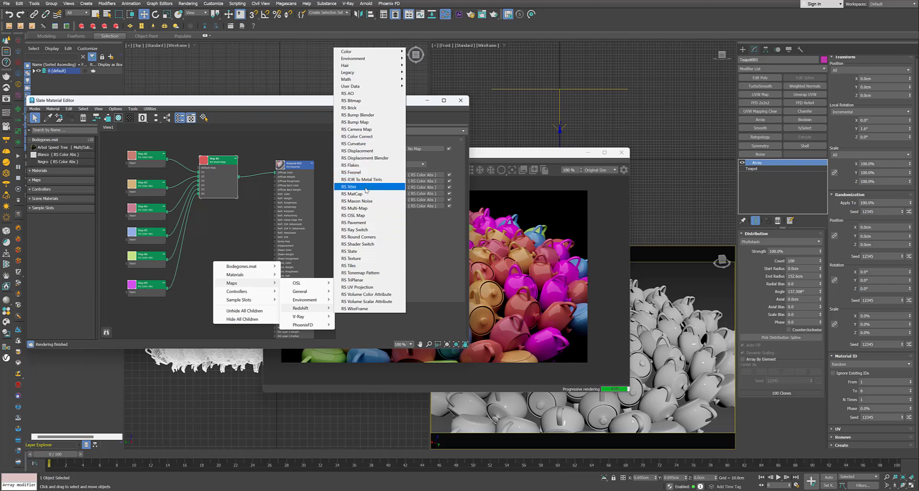
pyautogui.click(350, 187)
pyautogui.moveTo(219, 270); pyautogui.dragTo(224, 272)
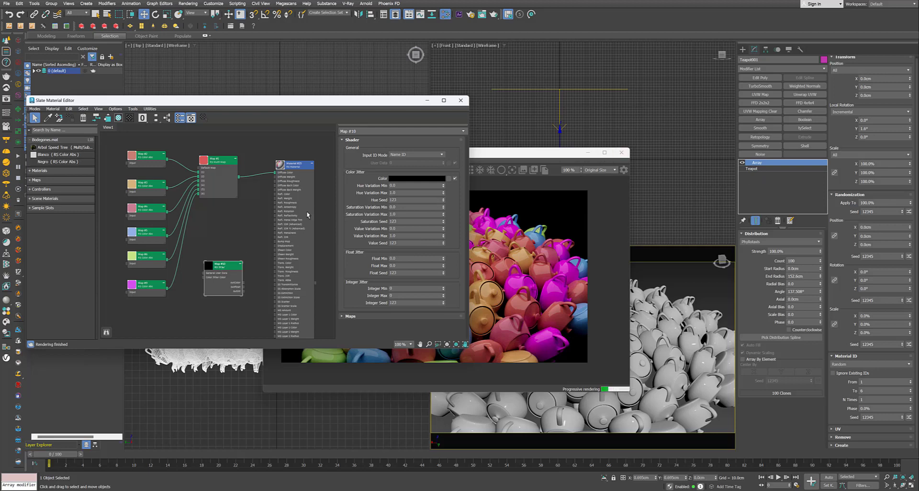
pyautogui.click(401, 155)
pyautogui.click(400, 145)
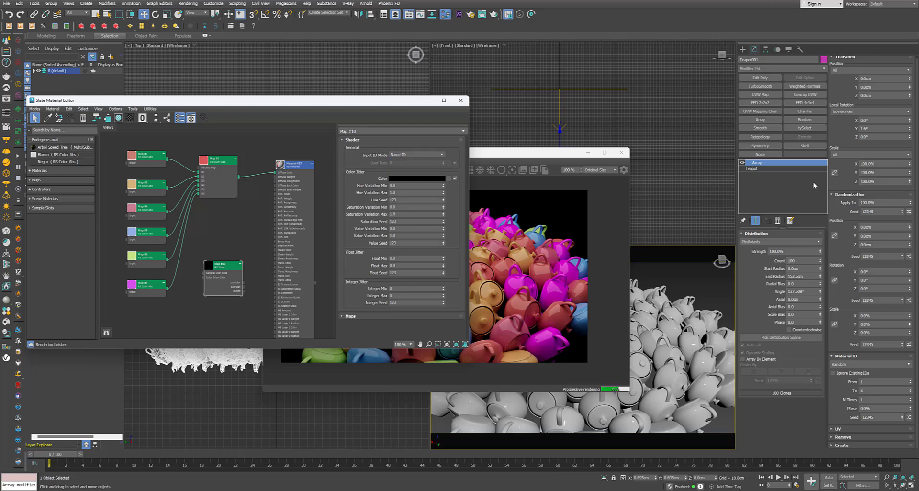
pyautogui.click(770, 165)
pyautogui.click(871, 363)
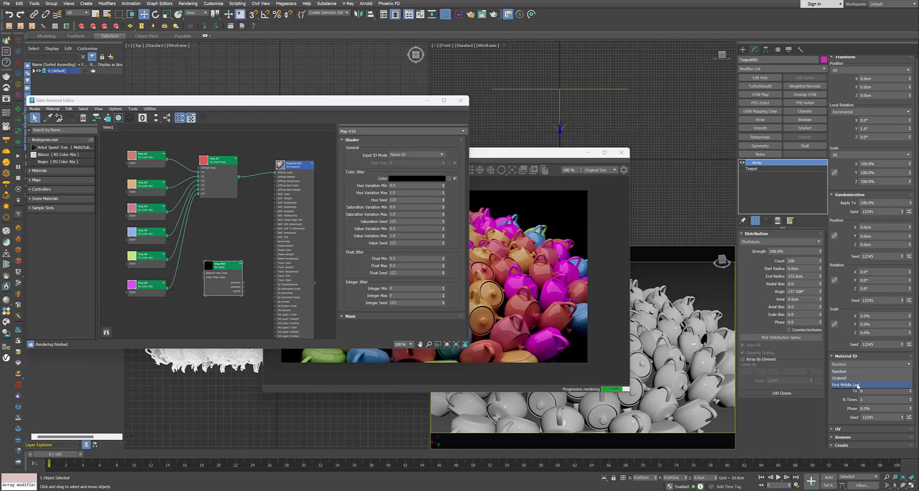
pyautogui.click(864, 369)
pyautogui.click(857, 365)
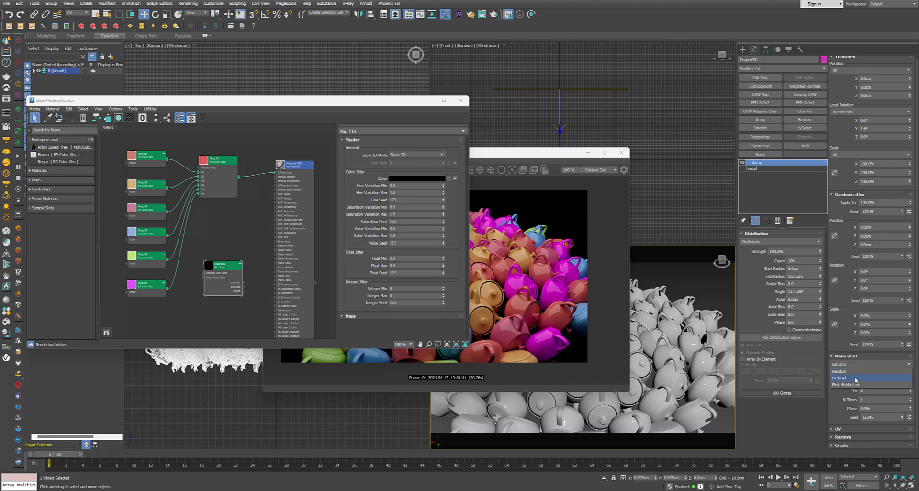
pyautogui.click(847, 372)
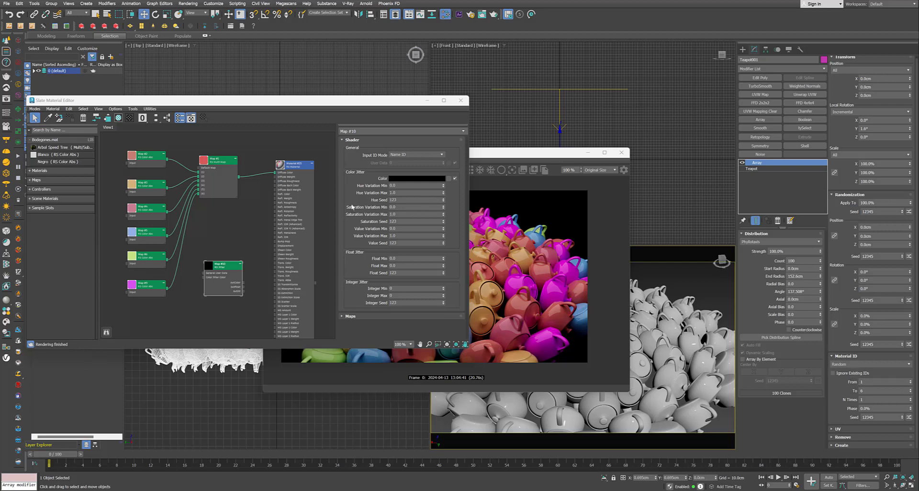
pyautogui.press('Delete')
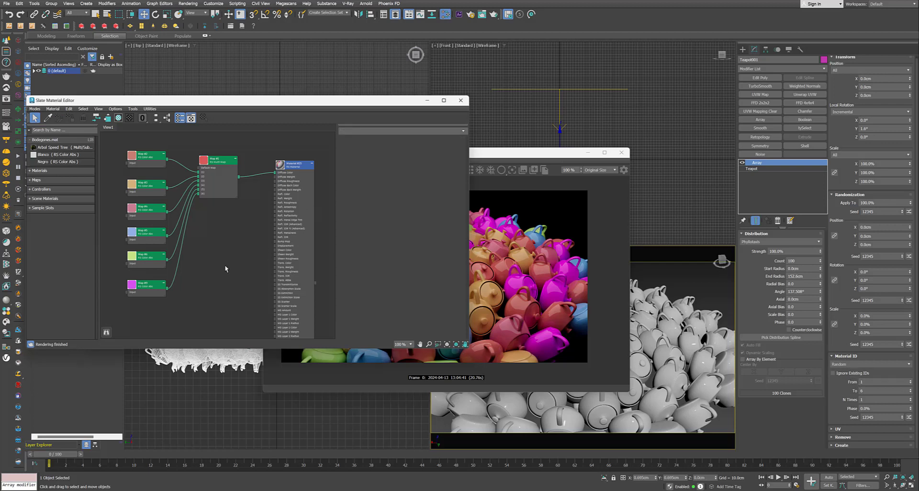
pyautogui.click(567, 176)
pyautogui.moveTo(527, 152); pyautogui.dragTo(573, 151)
pyautogui.moveTo(218, 160); pyautogui.dragTo(223, 170)
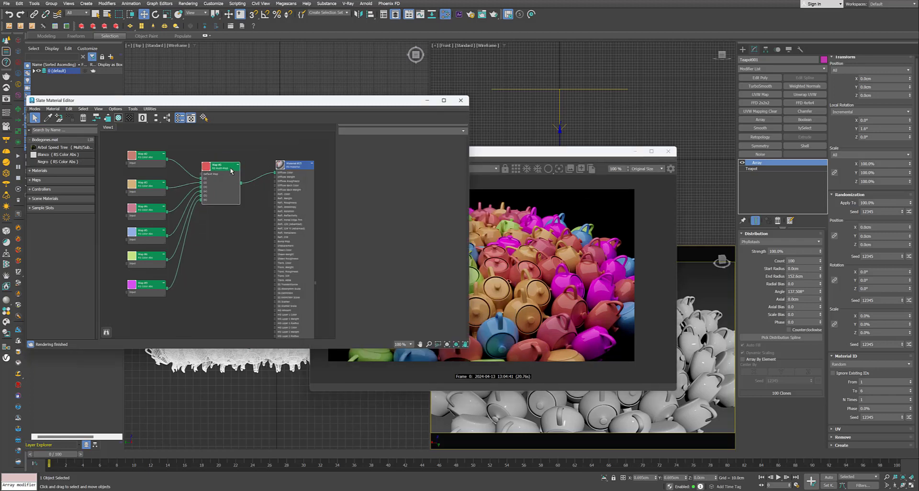
pyautogui.click(521, 176)
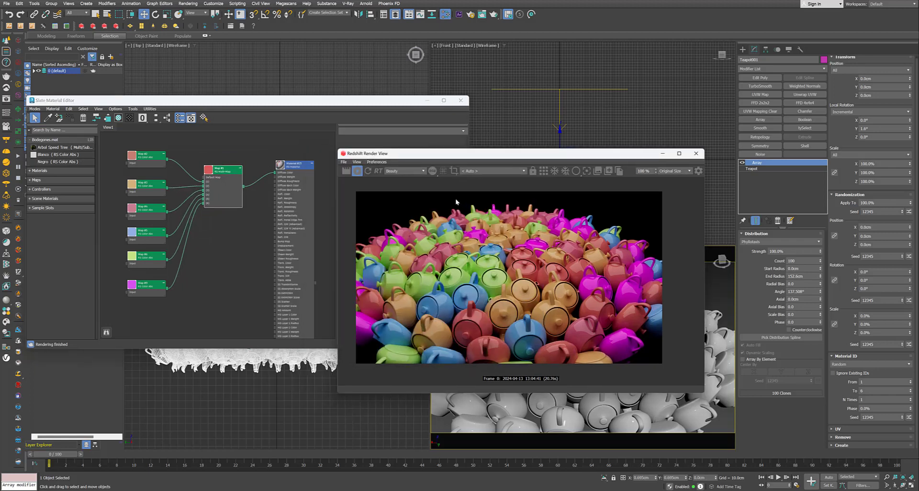